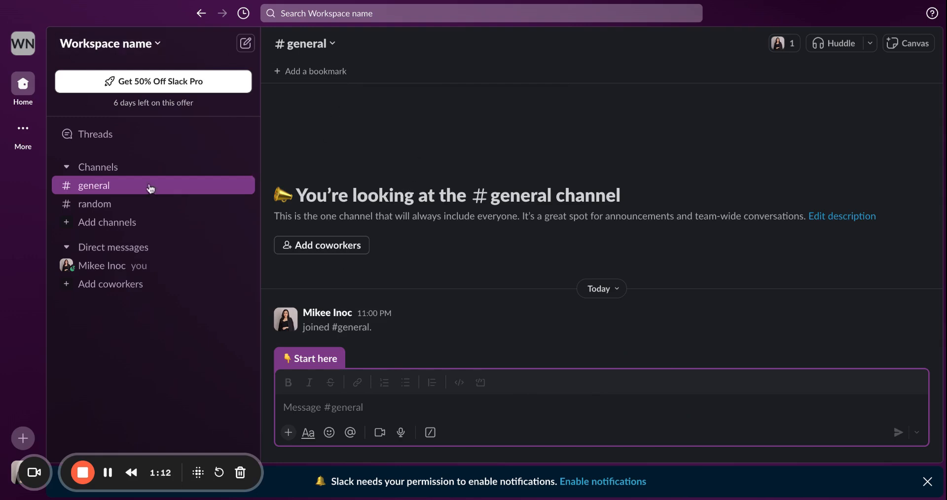
# - Rename the workspace to "Gearhead Manlift Truck Rentals" and save the new workspace details
pyautogui.click(108, 48)
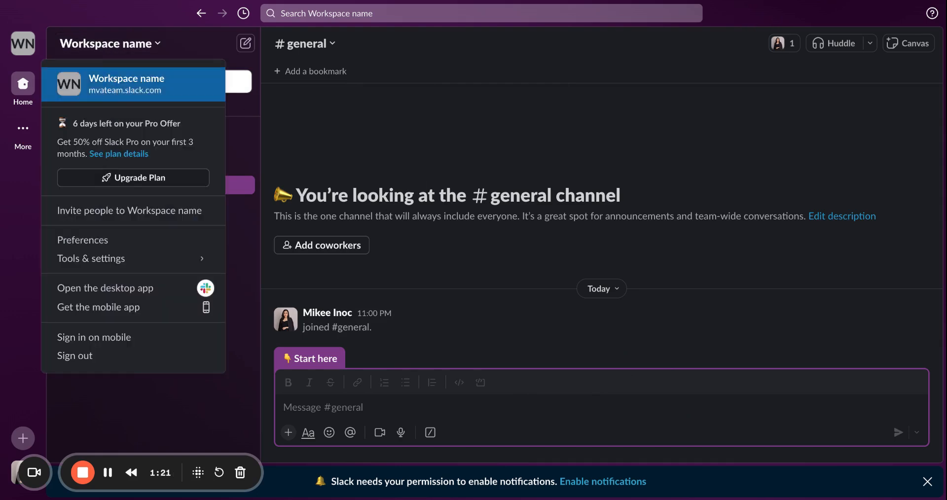
pyautogui.click(126, 84)
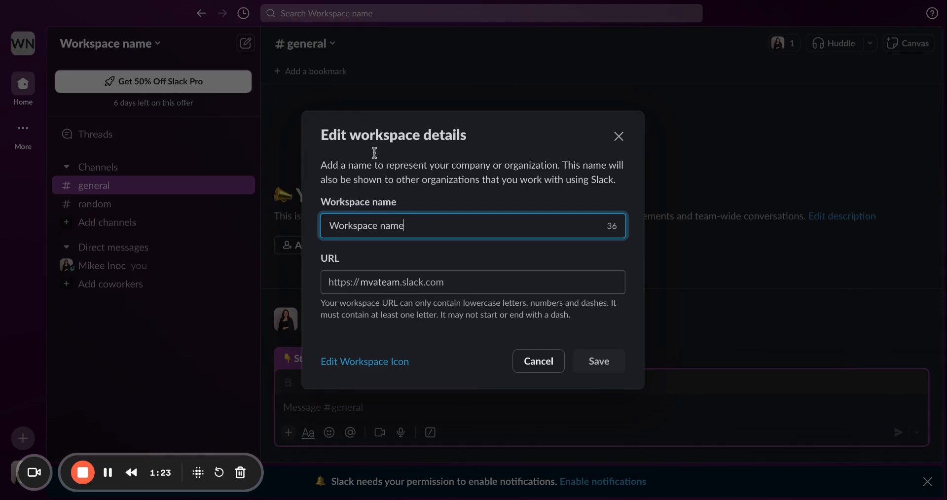
pyautogui.moveTo(425, 226); pyautogui.dragTo(300, 218)
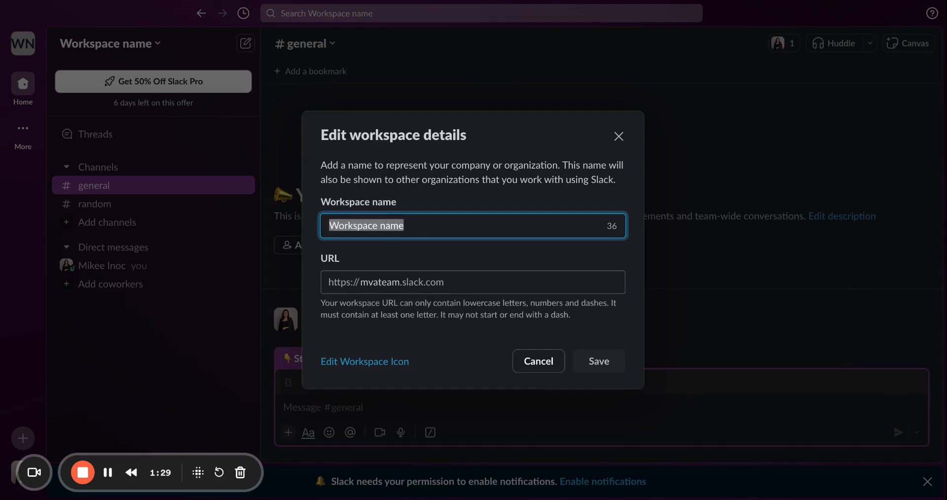
pyautogui.write('Gea')
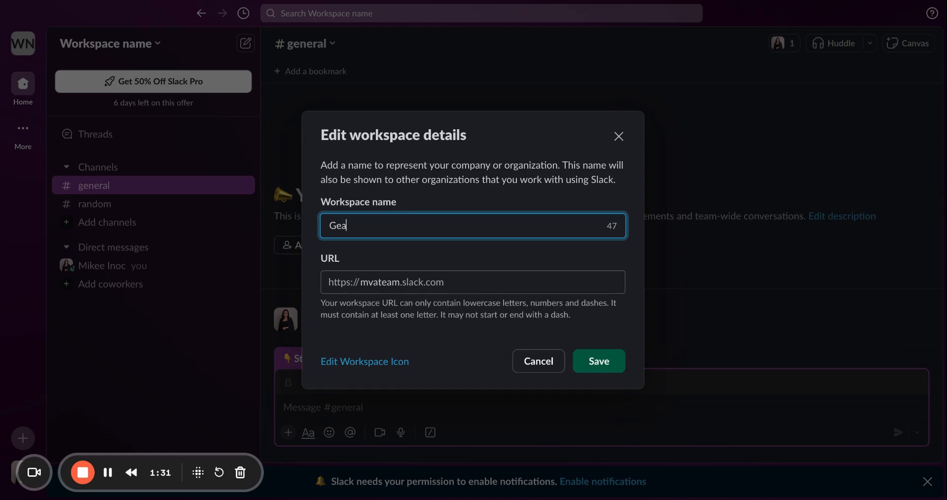
pyautogui.write('rhead Manlift Truck Rentals')
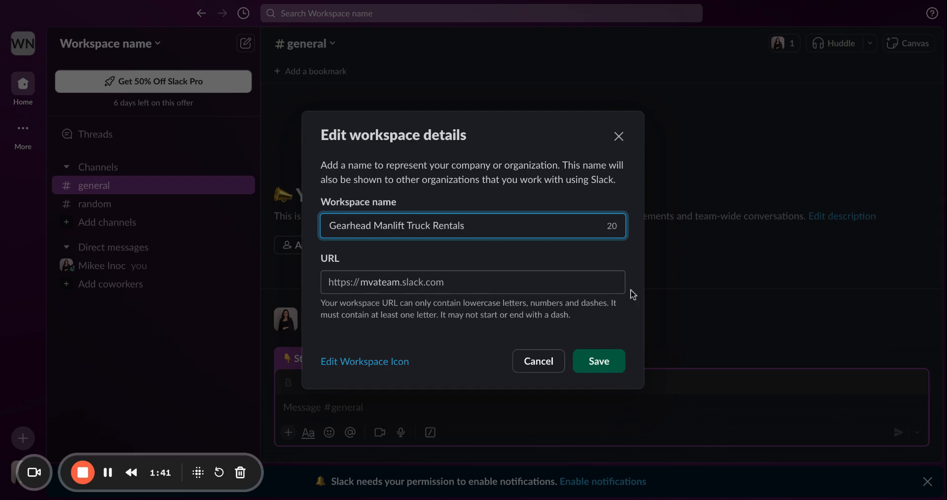
pyautogui.click(604, 366)
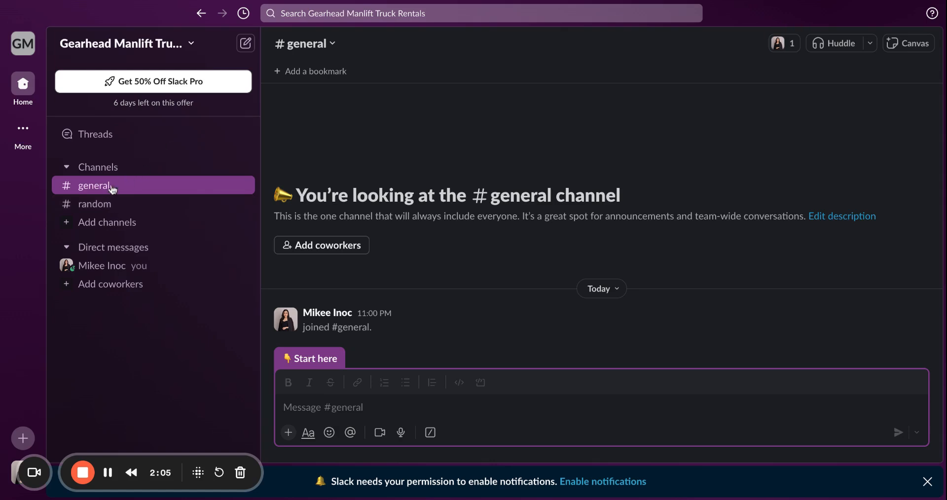
# - Begin creating a new channel named management-committee and proceed to its visibility settings
pyautogui.click(110, 191)
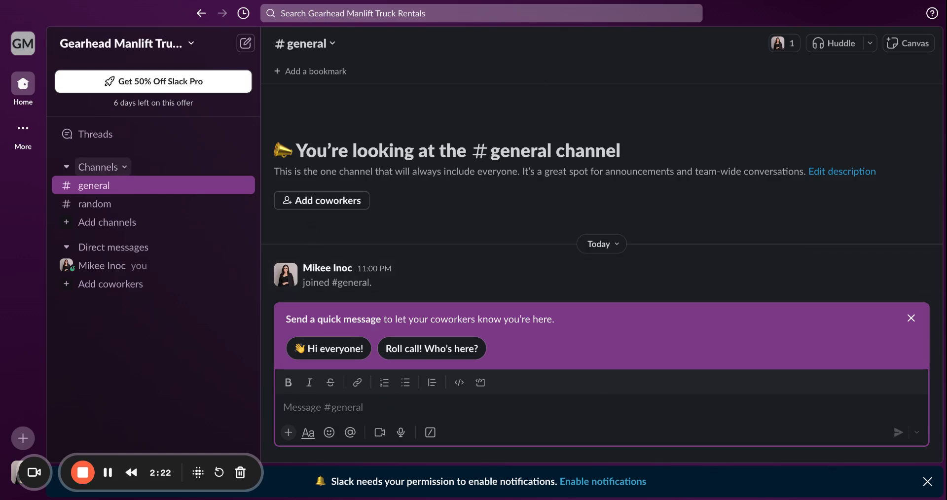
pyautogui.click(98, 224)
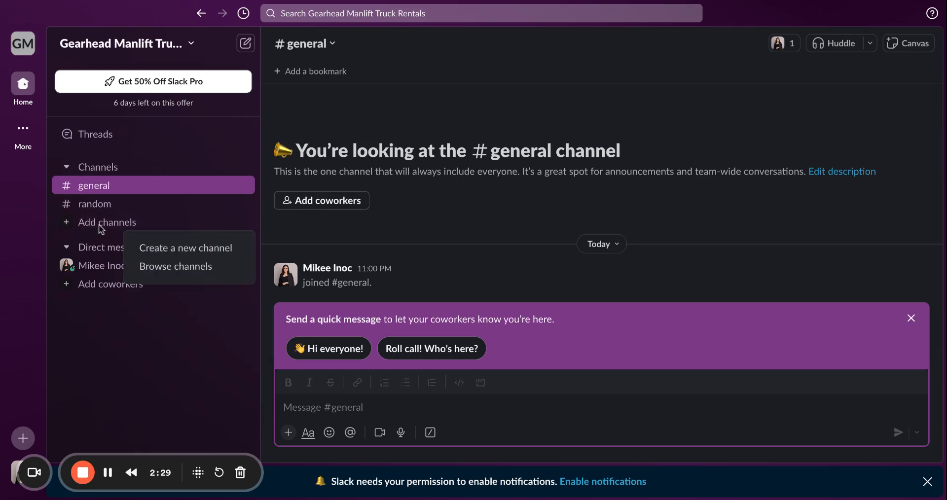
pyautogui.click(98, 225)
pyautogui.click(99, 225)
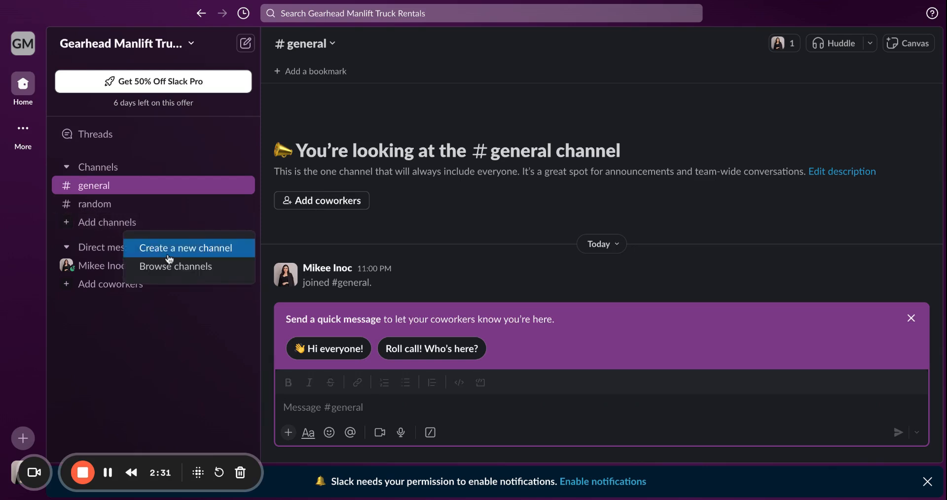
pyautogui.click(206, 251)
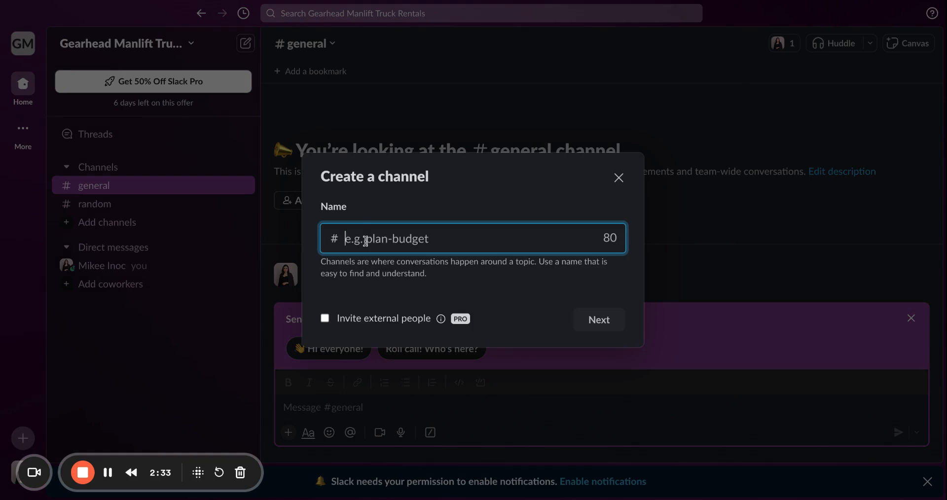
pyautogui.click(365, 243)
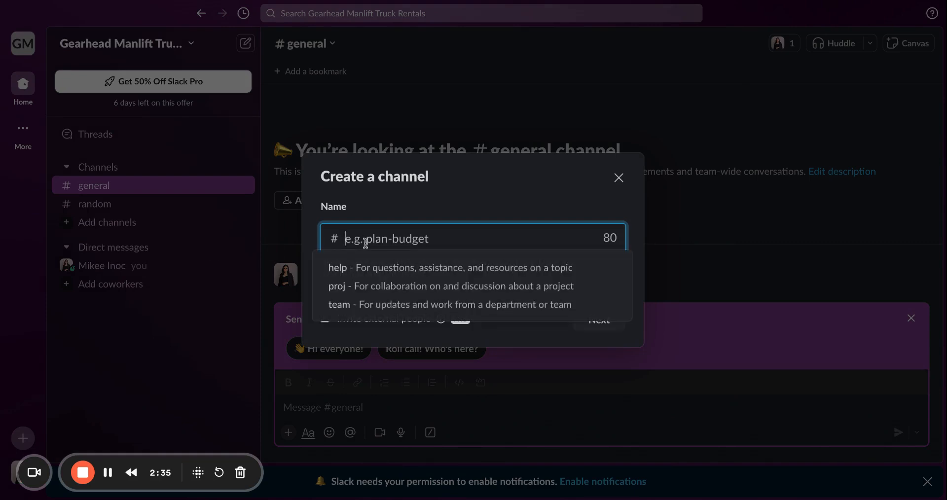
pyautogui.write('man')
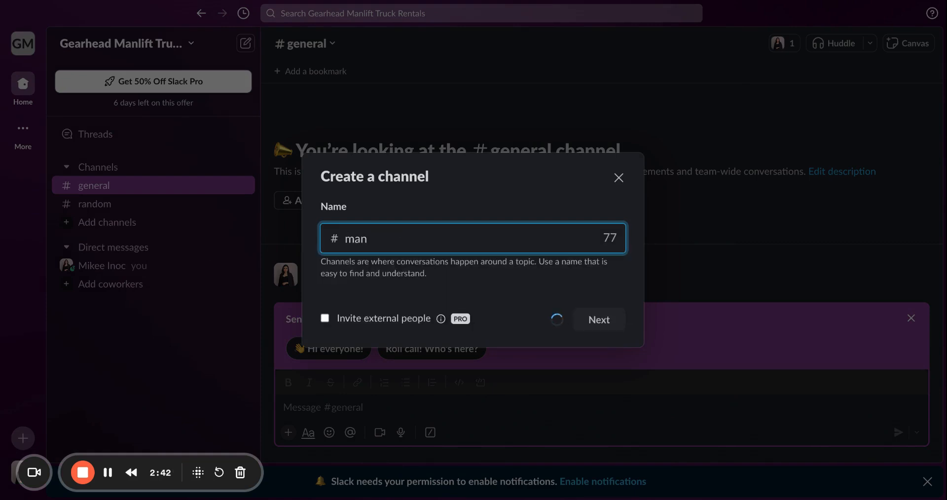
pyautogui.write('agement-commit')
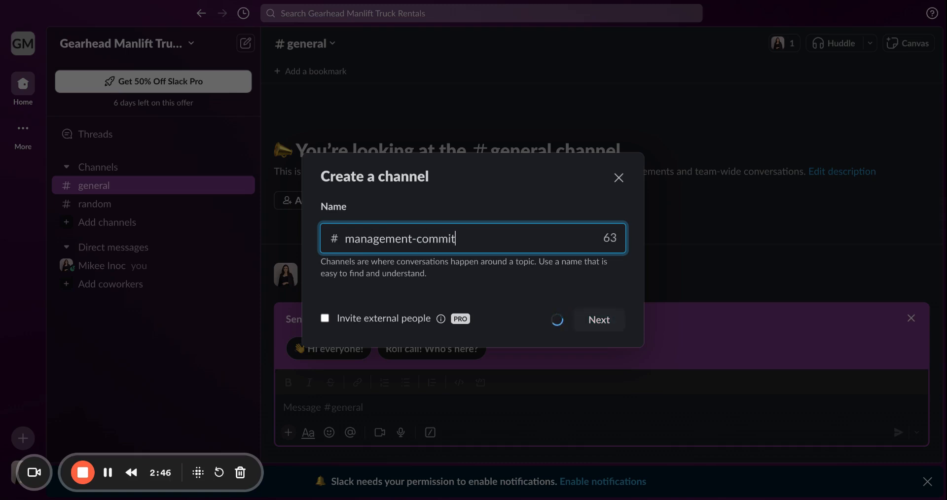
pyautogui.write('tee')
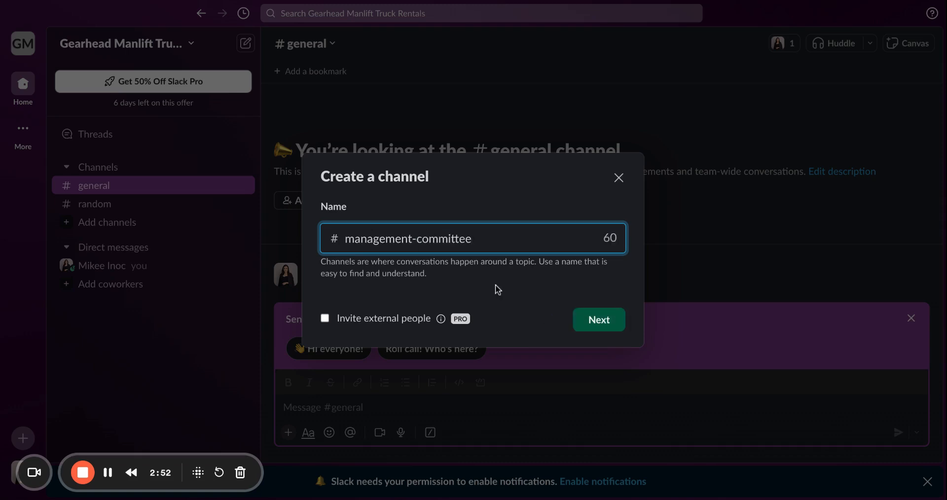
pyautogui.click(596, 326)
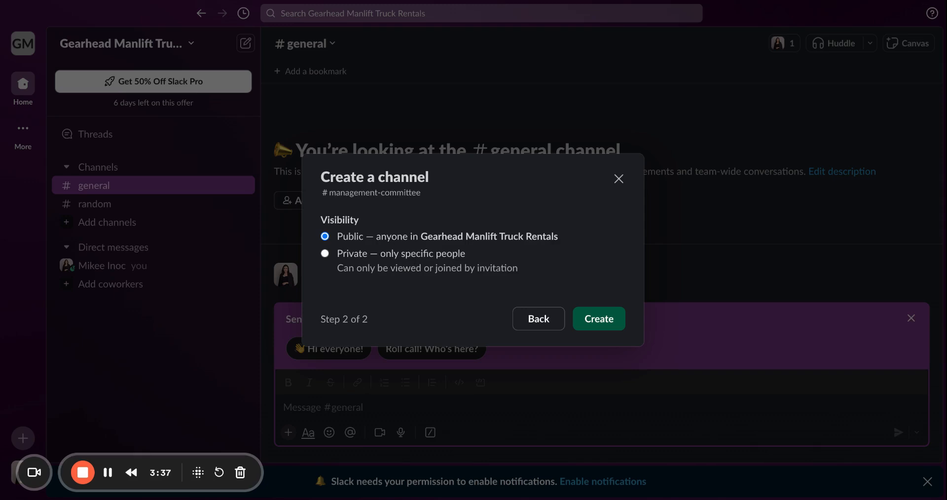
# - Set the management-committee channel's visibility to private and create it without adding any people
pyautogui.click(326, 254)
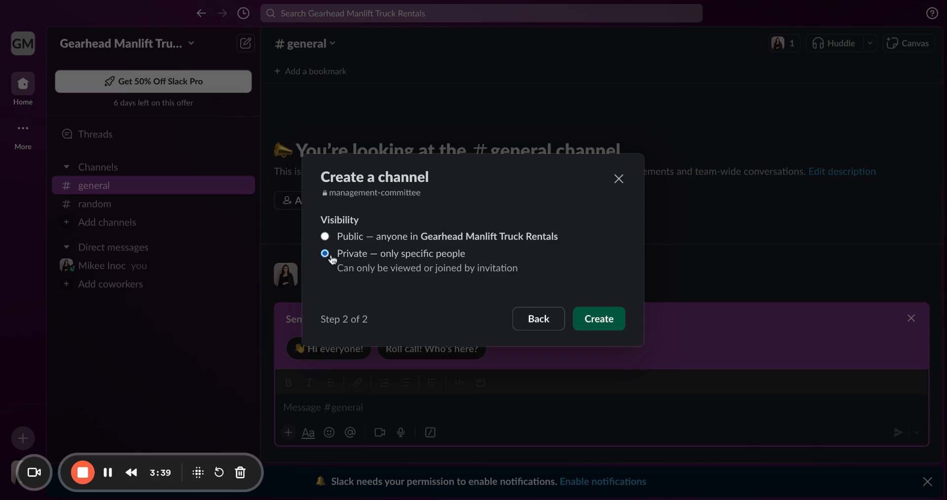
pyautogui.click(600, 320)
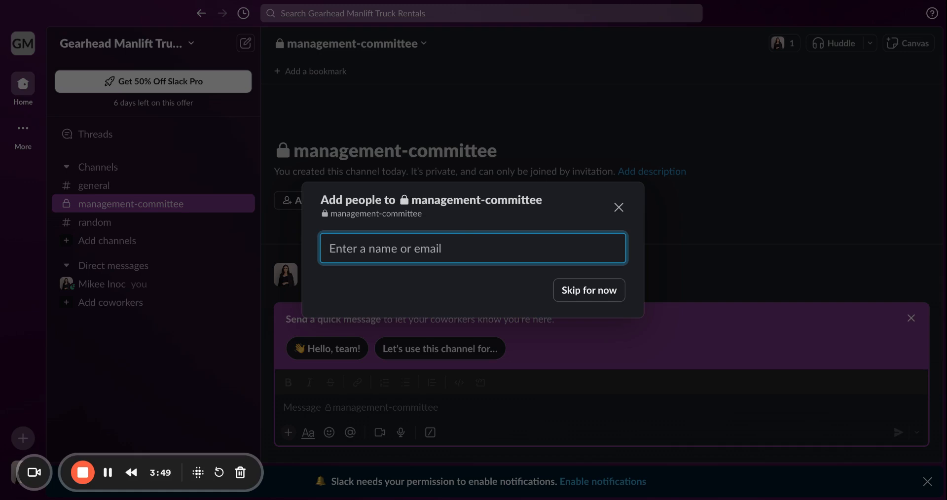
pyautogui.click(589, 296)
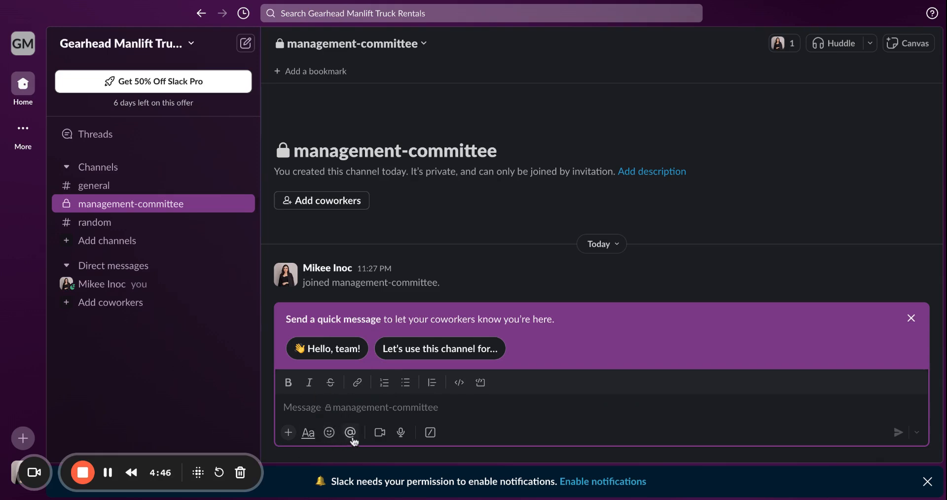
pyautogui.click(353, 439)
# - Create another private channel named marketing-team, skipping the invitation of members
pyautogui.click(122, 247)
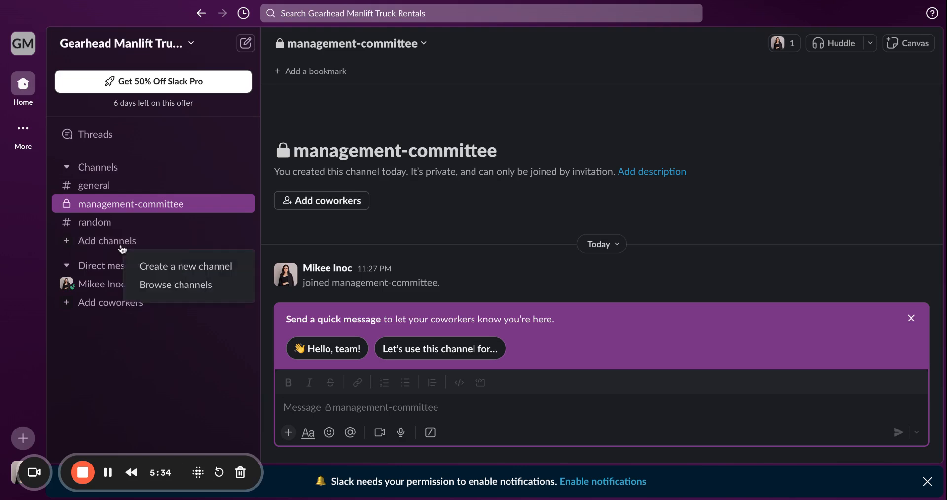
pyautogui.click(178, 267)
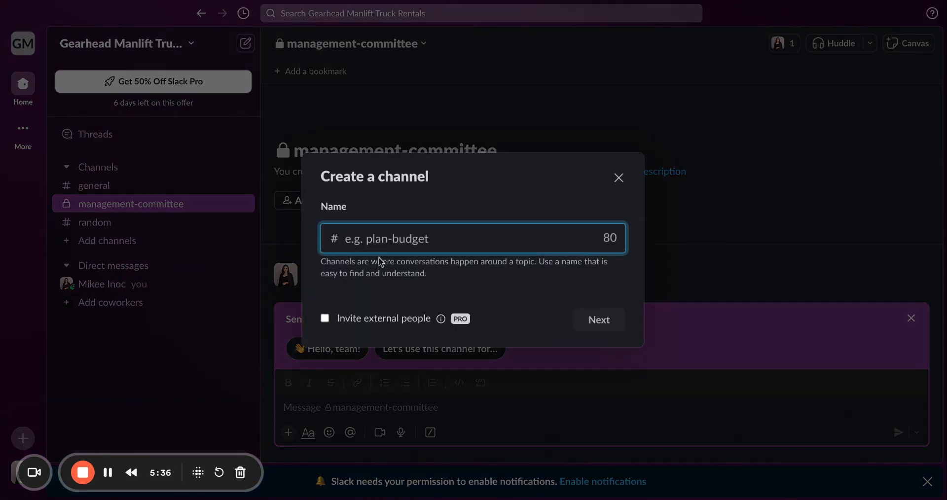
pyautogui.click(387, 241)
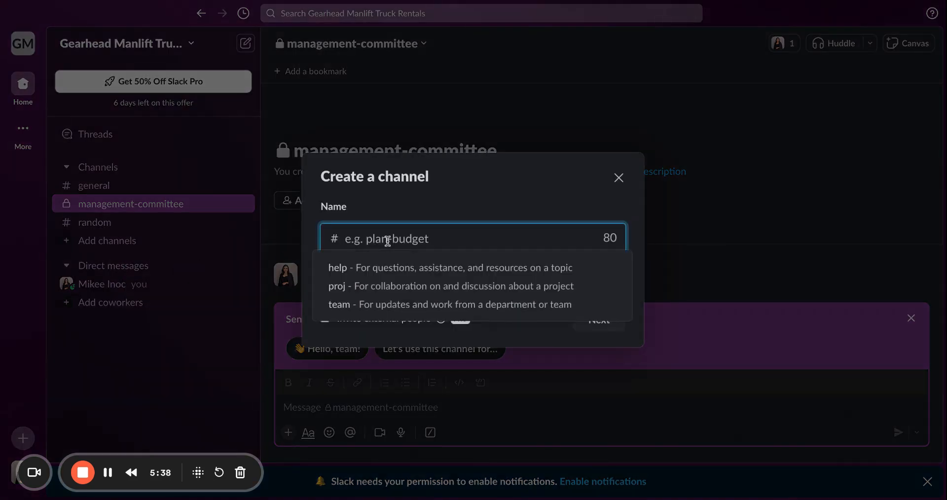
pyautogui.write('market')
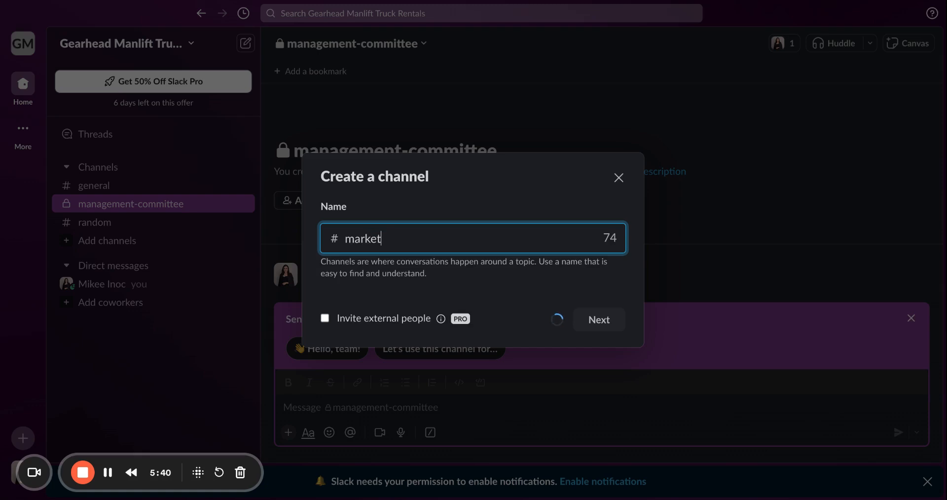
pyautogui.write('ing-team')
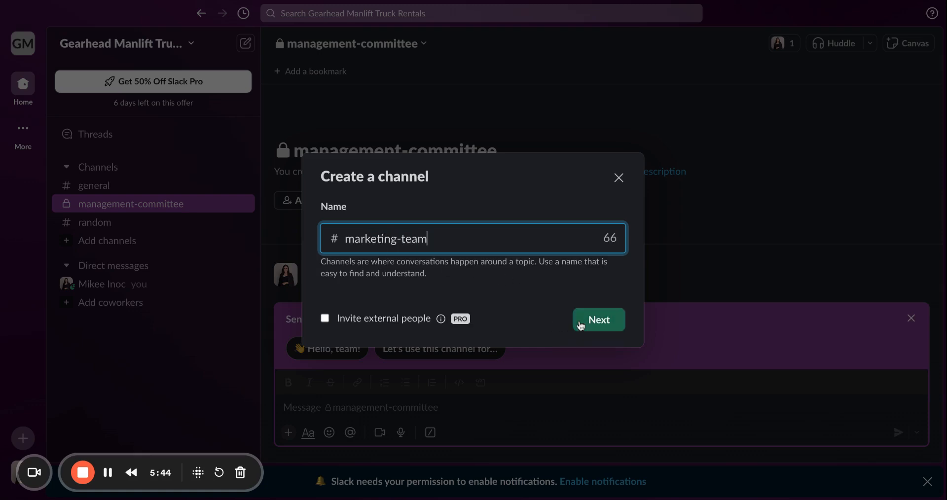
pyautogui.click(598, 322)
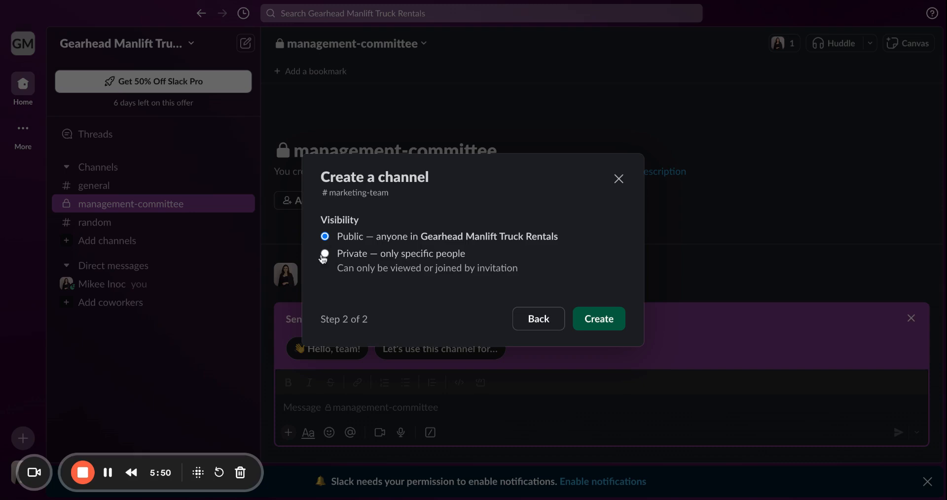
pyautogui.click(324, 253)
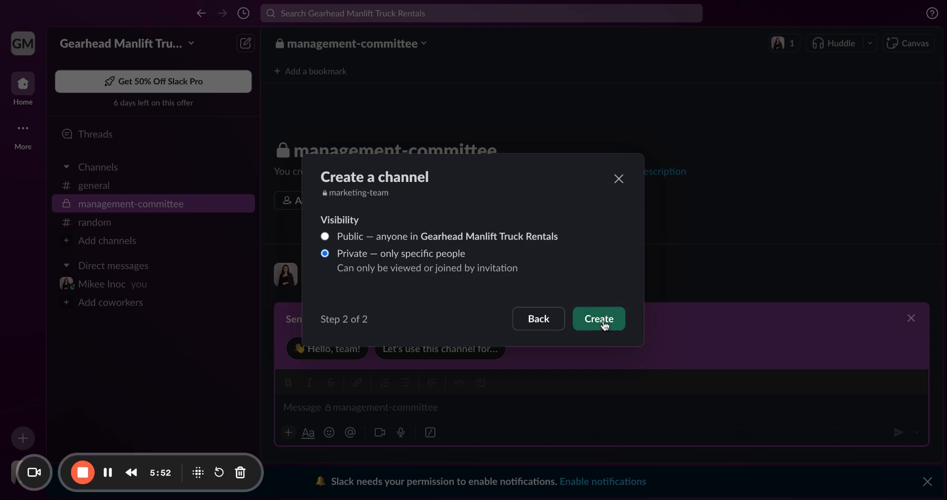
pyautogui.click(604, 325)
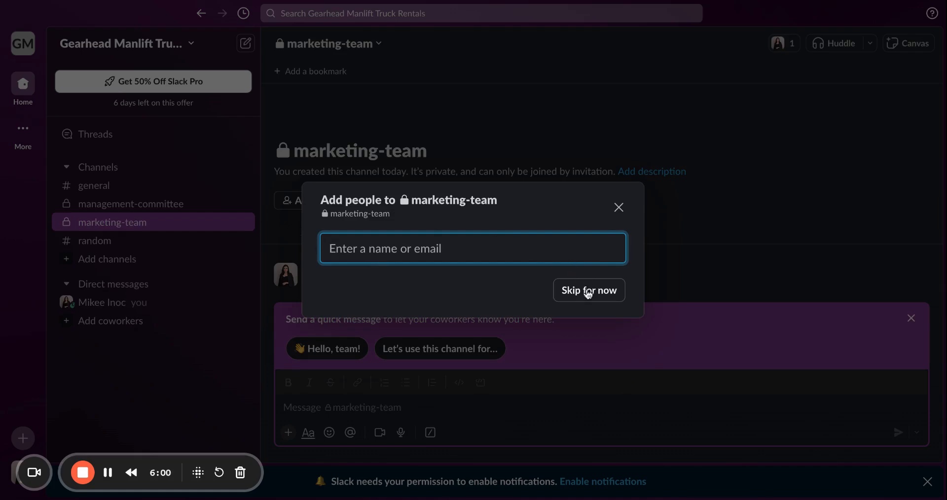
pyautogui.click(588, 293)
# - Create a public channel named outsourced-content-creators, open to anyone in the workspace
pyautogui.click(123, 261)
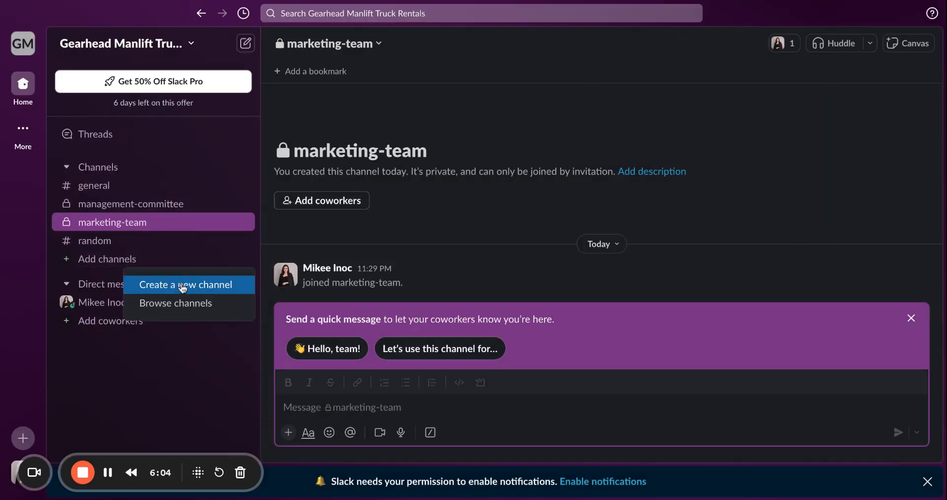
pyautogui.click(182, 285)
pyautogui.click(363, 245)
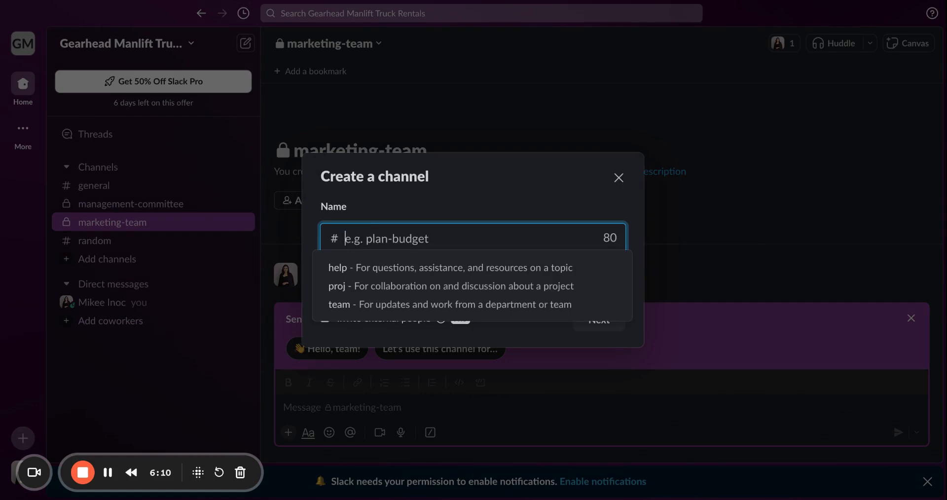
pyautogui.write('o')
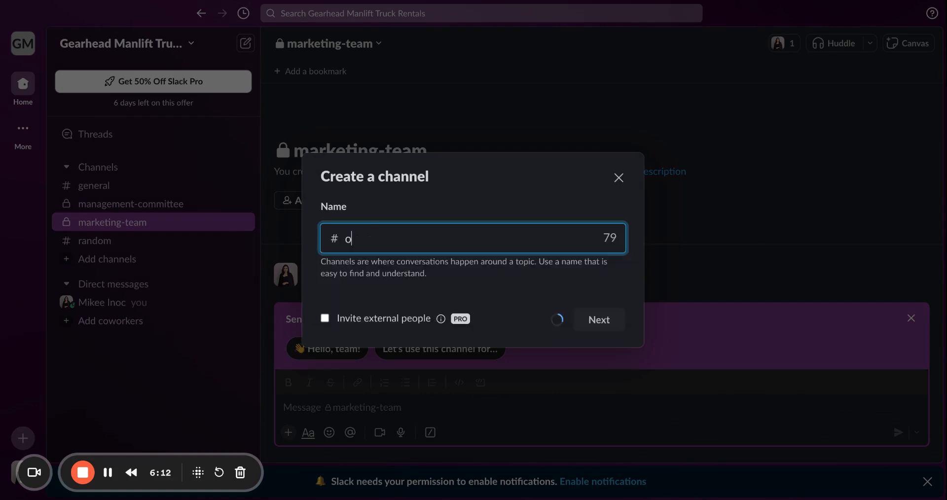
pyautogui.write('utsourced-conte')
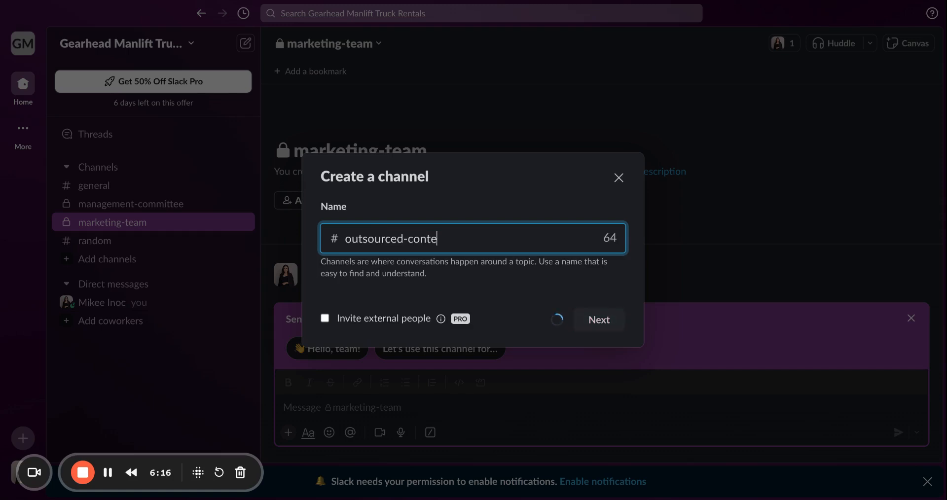
pyautogui.write('nt-creators')
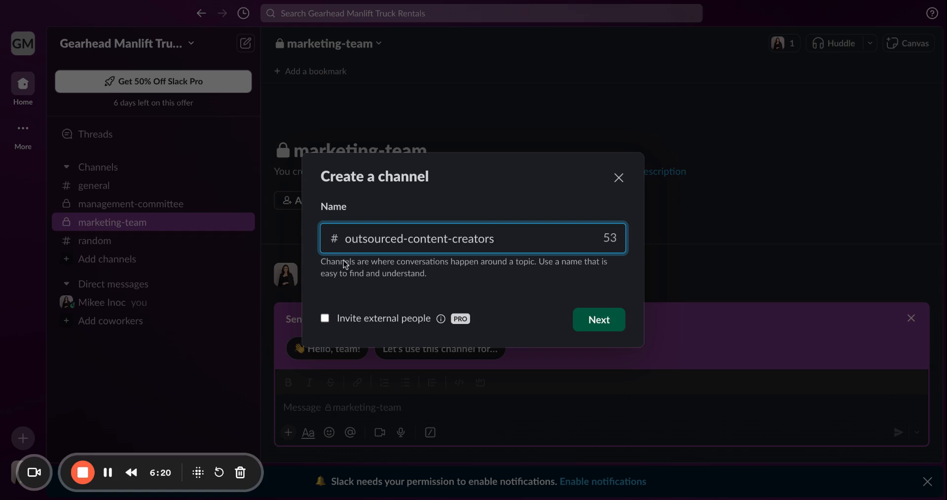
pyautogui.click(597, 320)
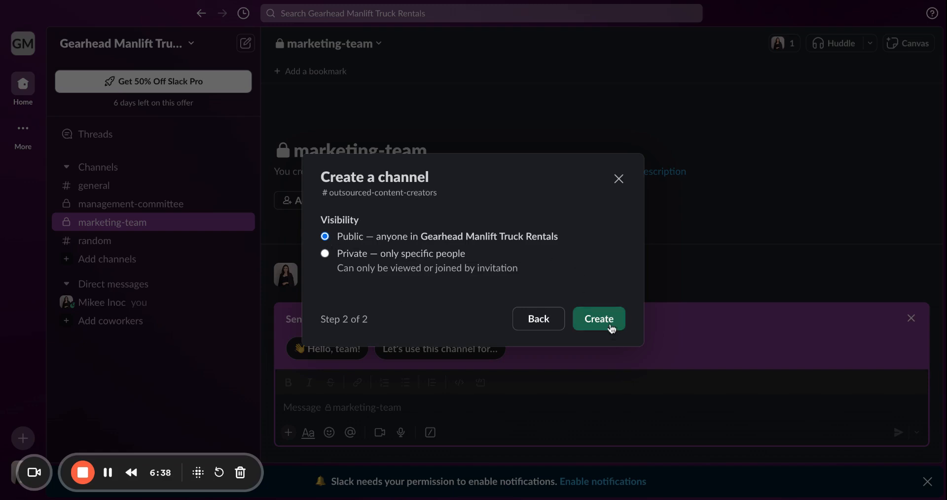
pyautogui.click(610, 327)
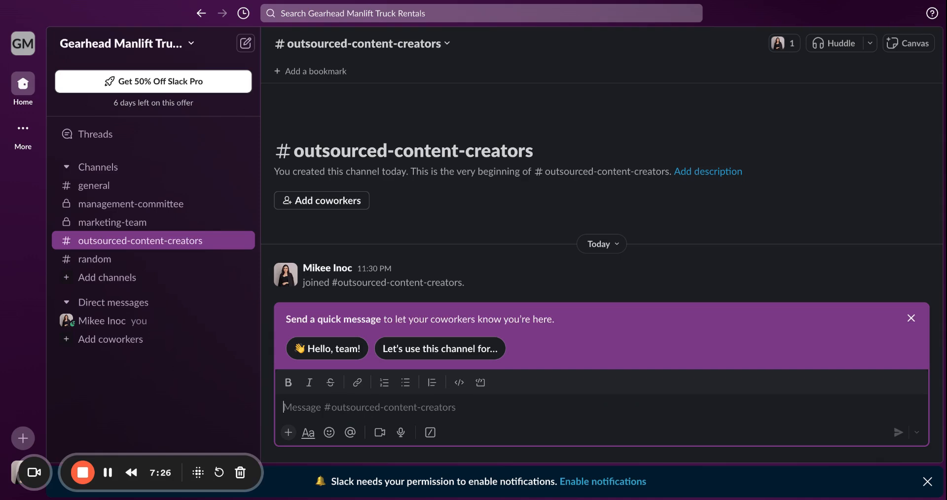
# - Send the message "Welcome to the Team!" in the outsourced-content-creators channel
pyautogui.write('Welcom')
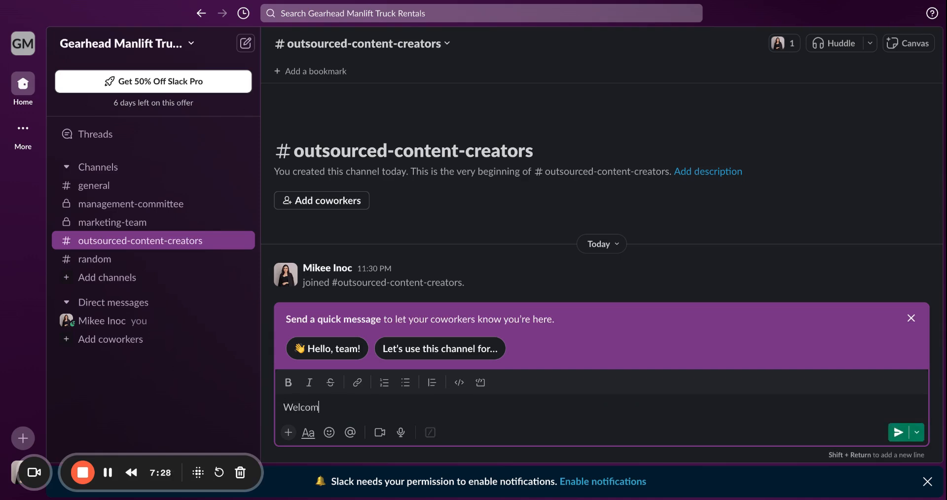
pyautogui.write('e to the Team!')
pyautogui.press('Return')
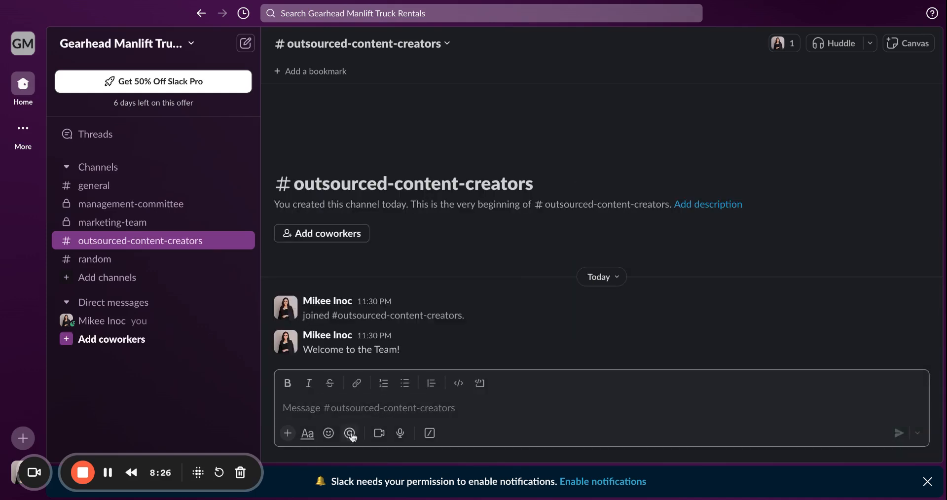
# - Send a star-struck smiley emoji as a separate message in the outsourced-content-creators channel
pyautogui.click(328, 433)
pyautogui.scroll(-1, 423, 318)
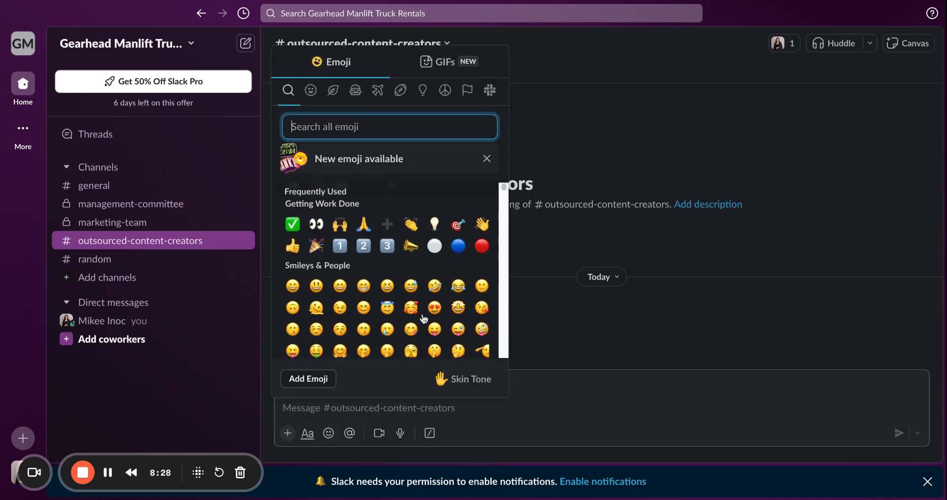
pyautogui.click(455, 306)
pyautogui.press('Return')
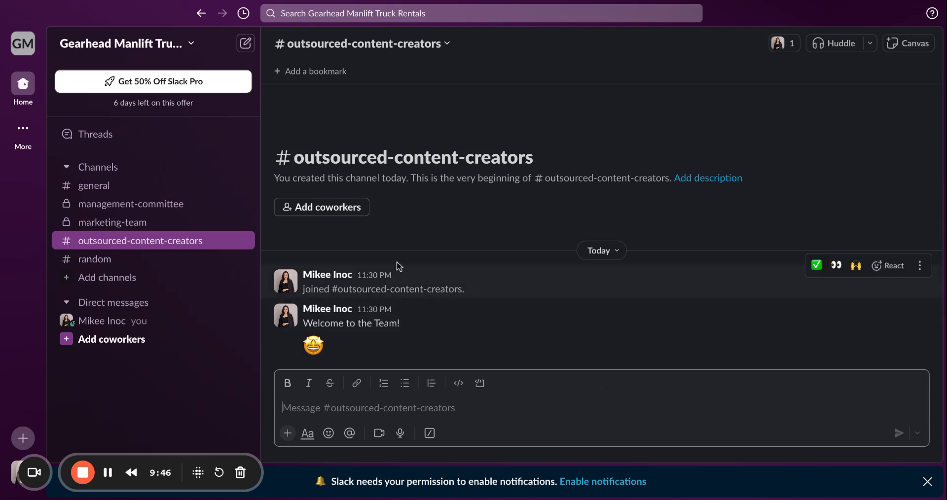
# - Invite a coworker to the outsourced-content-creators channel by entering their e-mail address, without automatically adding everyone who joins the workspace
pyautogui.click(328, 210)
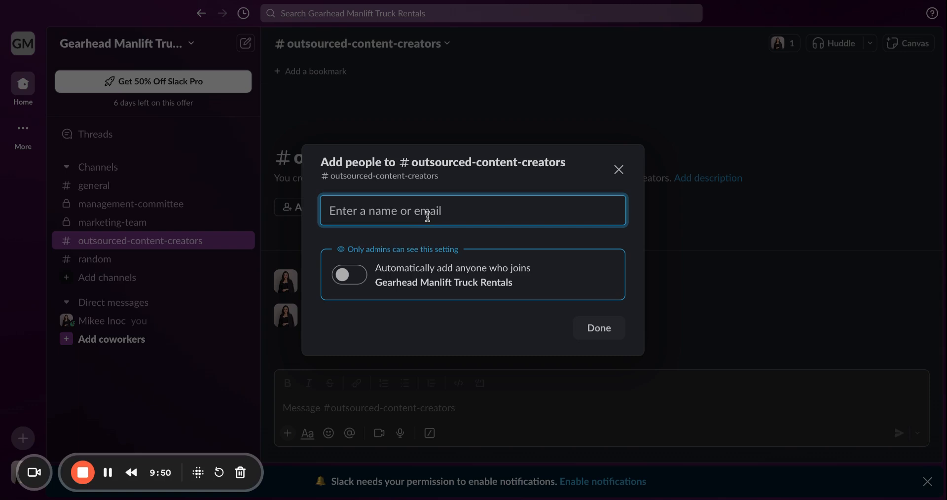
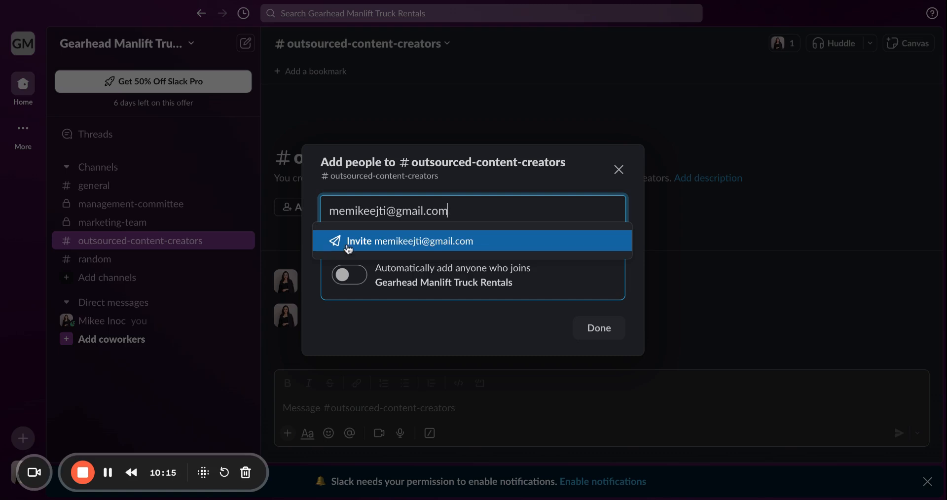
pyautogui.click(373, 243)
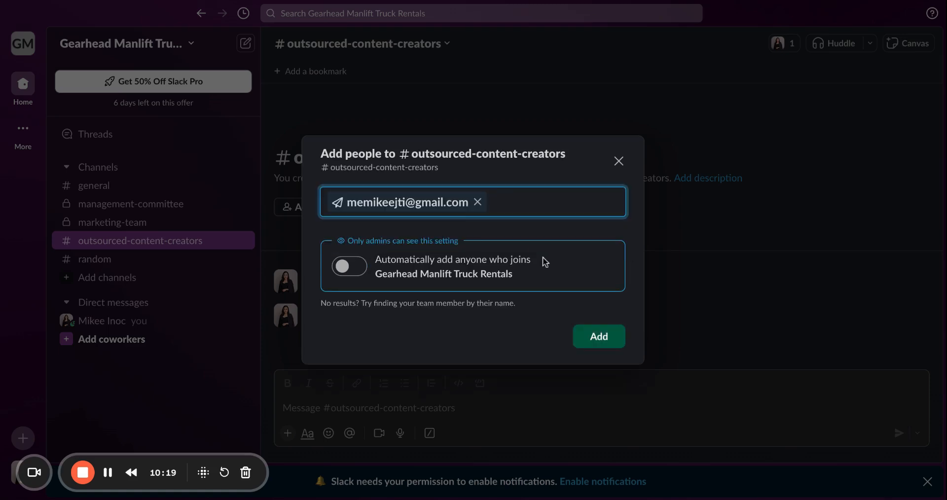
pyautogui.click(598, 338)
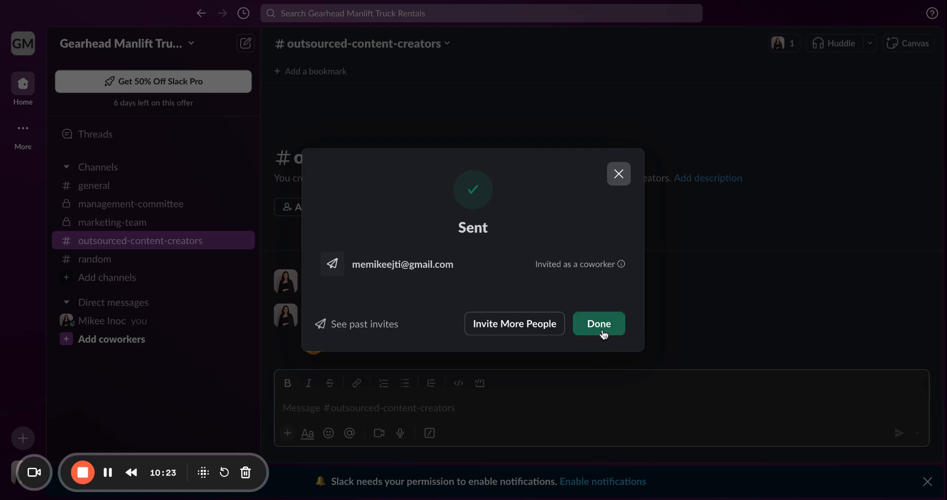
pyautogui.click(604, 334)
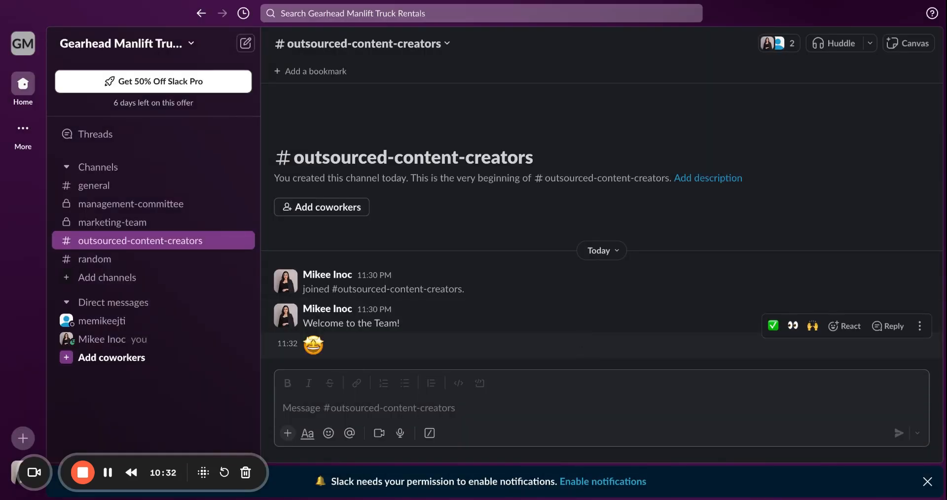